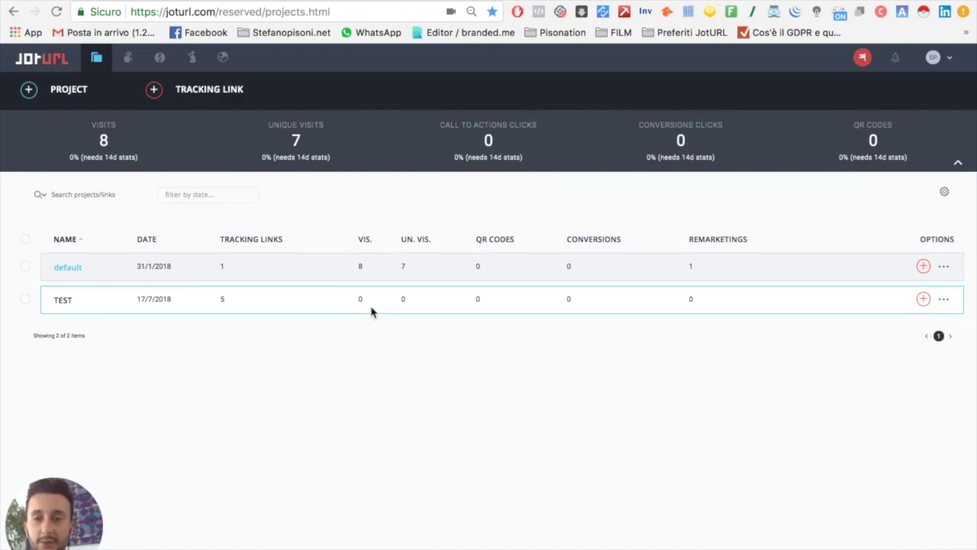
Create and save a new conversion code with the friendly name test123 in the Conversions section.
{"action": "left_click", "coordinate": [161, 59]}
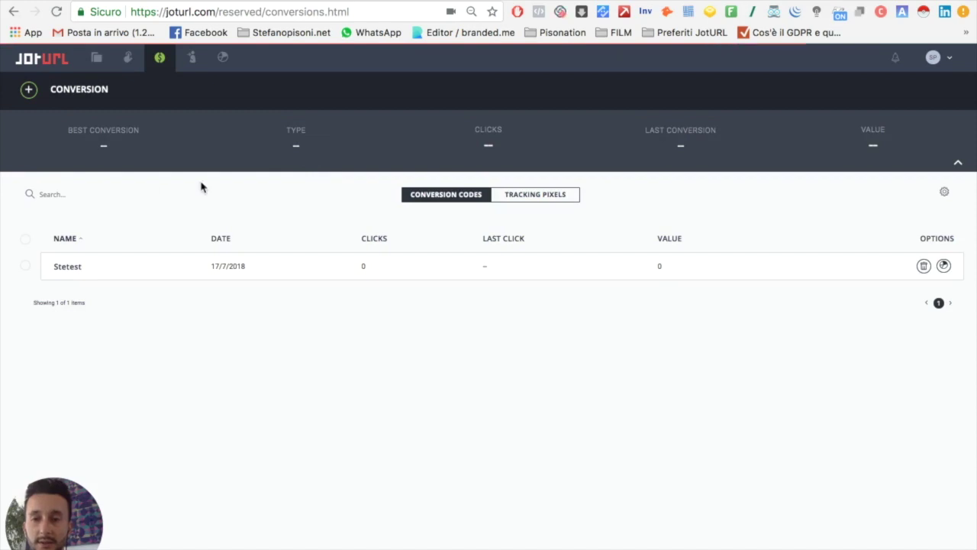
{"action": "left_click", "coordinate": [32, 95]}
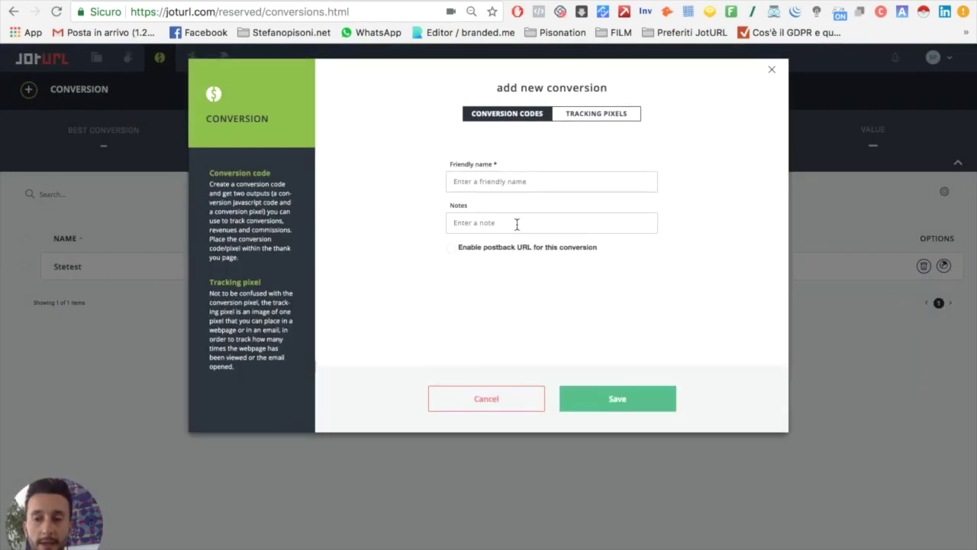
{"action": "left_click", "coordinate": [513, 181]}
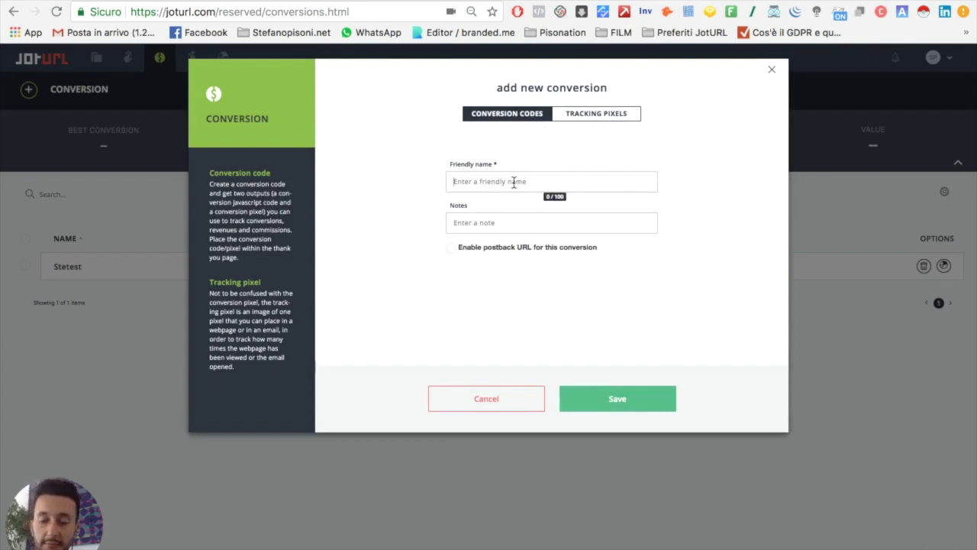
{"action": "type", "text": "test123"}
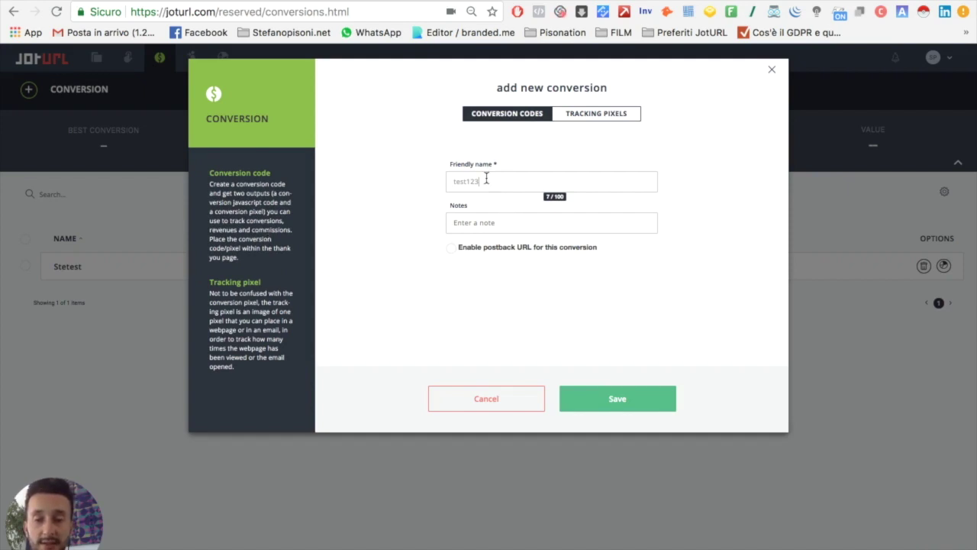
{"action": "left_click", "coordinate": [621, 404]}
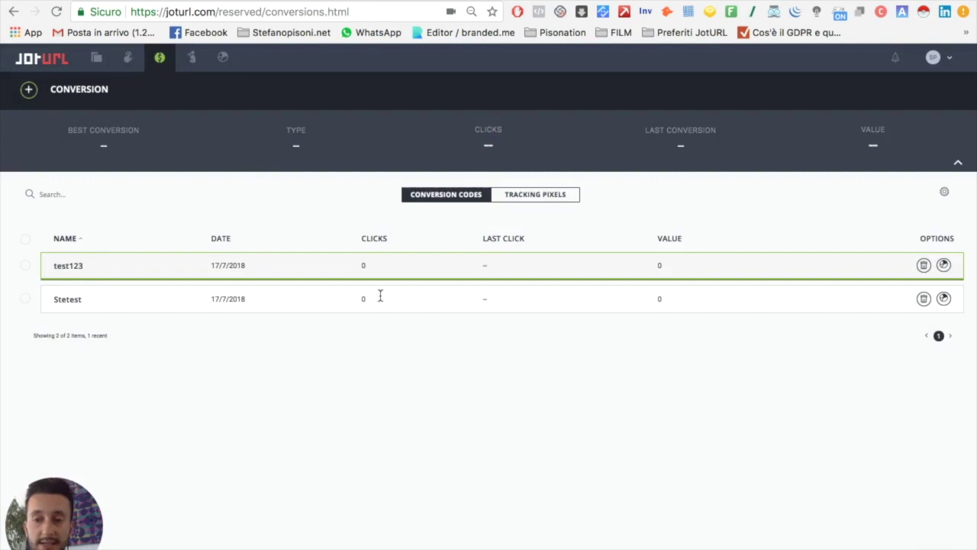
Open the test123 conversion code for editing and expand its extended parameter fields.
{"action": "left_click", "coordinate": [87, 267]}
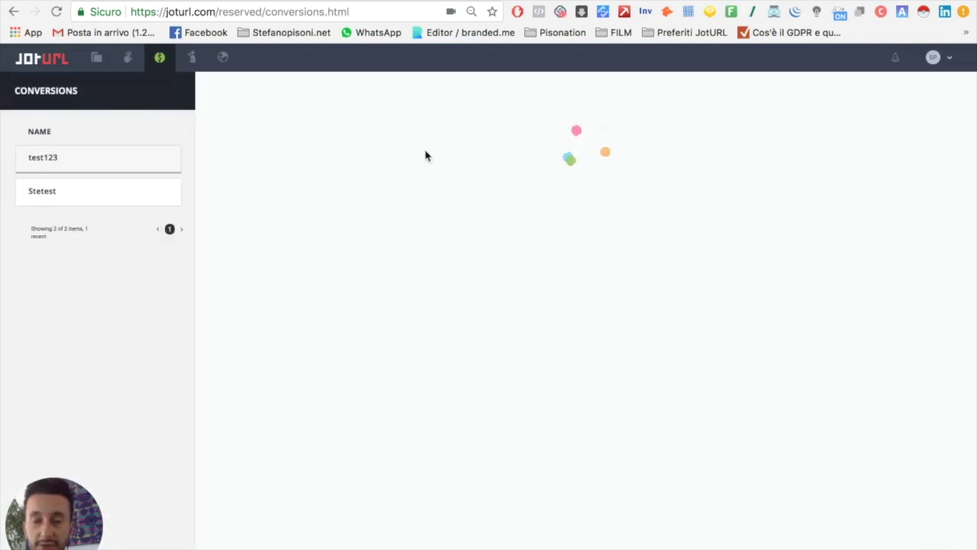
{"action": "left_click", "coordinate": [897, 95]}
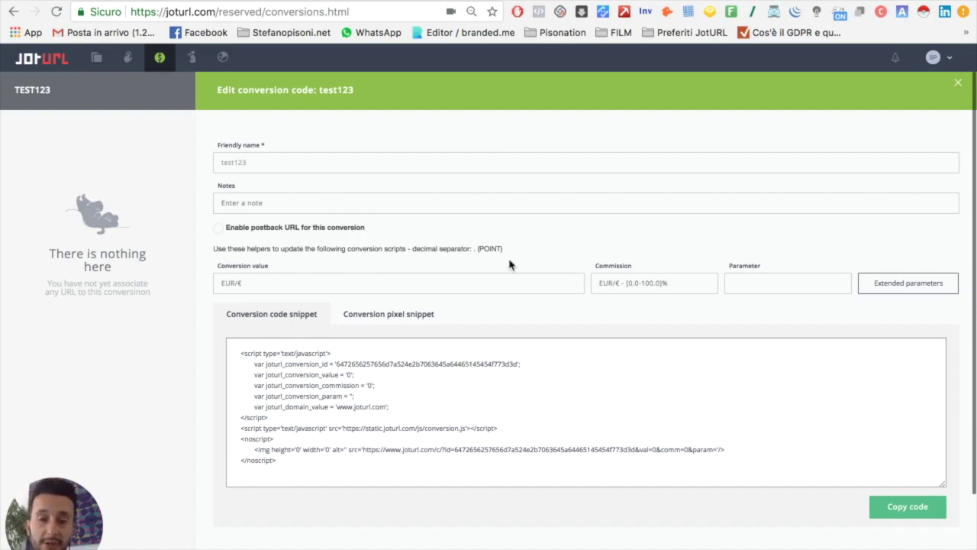
{"action": "scroll", "coordinate": [508, 260], "scroll_direction": "down", "scroll_amount": 1}
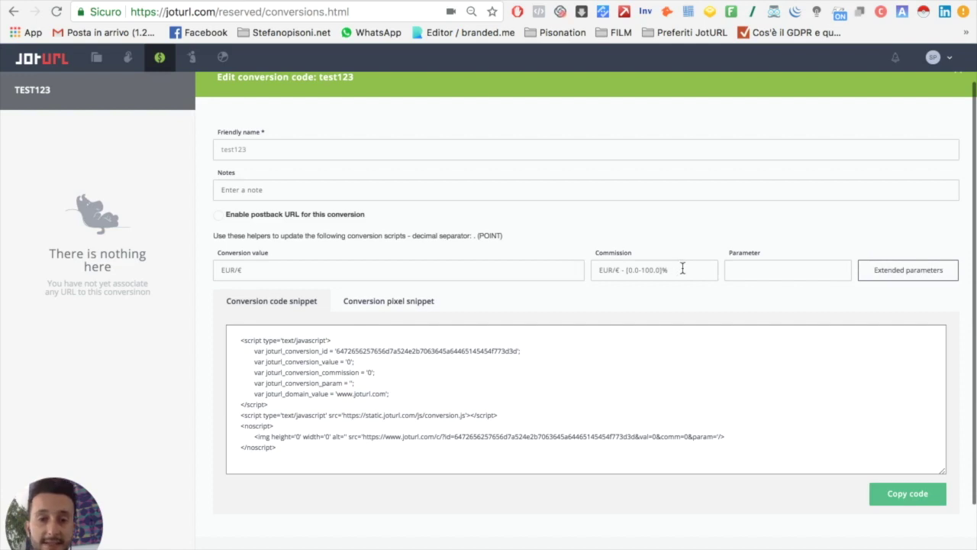
{"action": "left_click", "coordinate": [761, 268]}
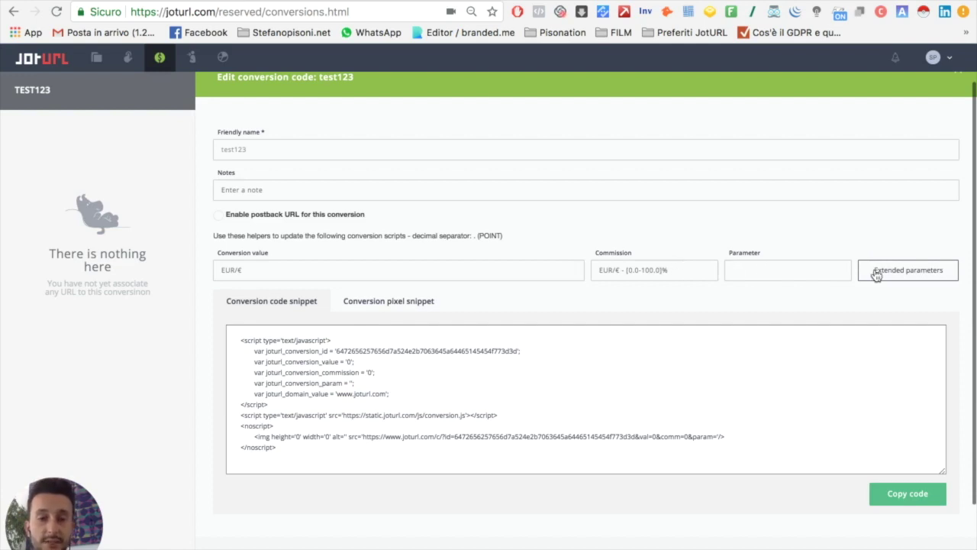
{"action": "left_click", "coordinate": [885, 276]}
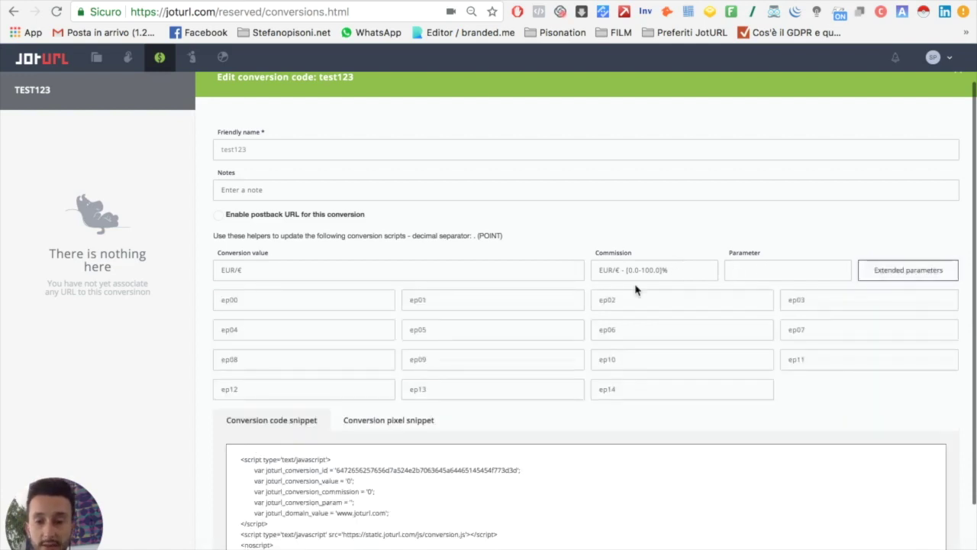
Copy the conversion code snippet of test123.
{"action": "scroll", "coordinate": [604, 277], "scroll_direction": "down", "scroll_amount": 1}
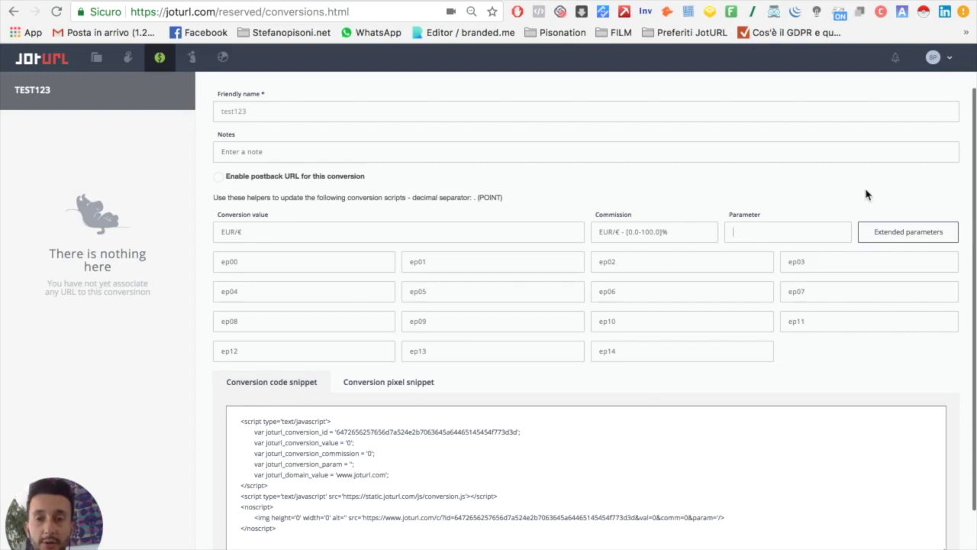
{"action": "scroll", "coordinate": [866, 195], "scroll_direction": "down", "scroll_amount": 1}
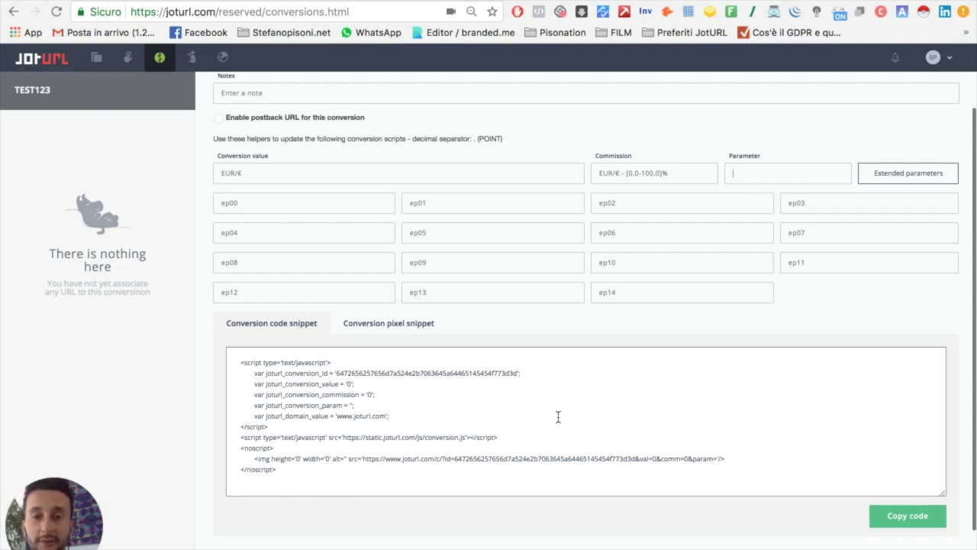
{"action": "left_click", "coordinate": [909, 522]}
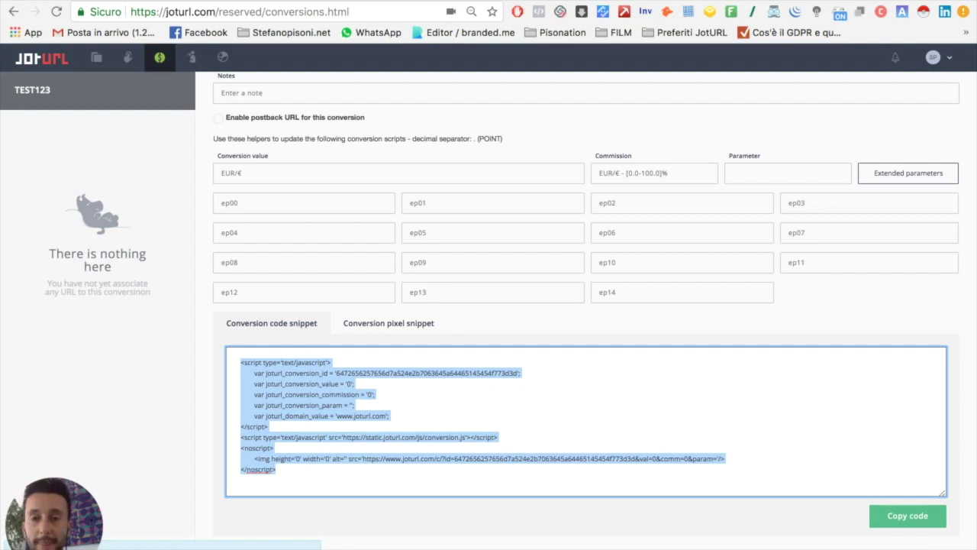
Switch to Google Tag Manager and bring up the list of triggers in the default workspace.
{"action": "key", "text": "ctrl+Tab"}
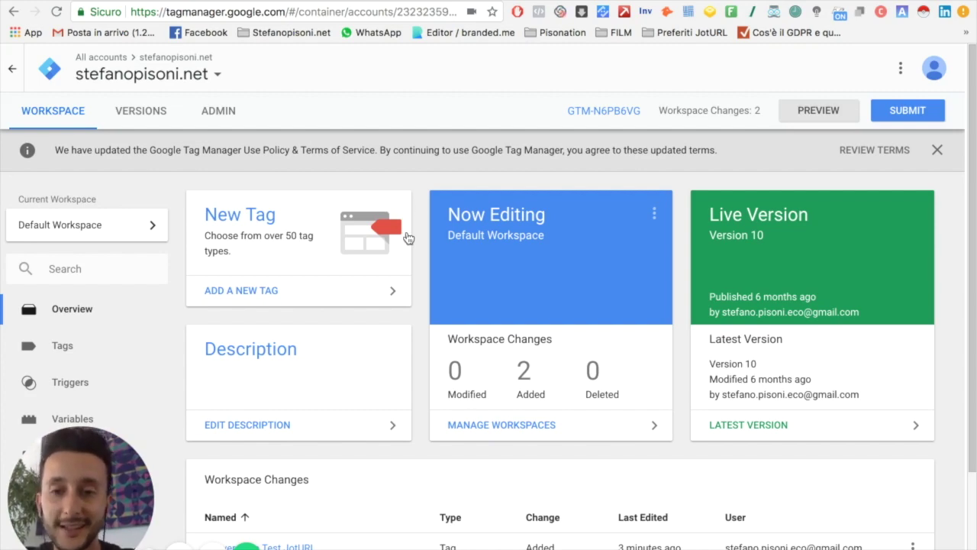
{"action": "scroll", "coordinate": [311, 258], "scroll_direction": "down", "scroll_amount": 1}
{"action": "scroll", "coordinate": [175, 342], "scroll_direction": "down", "scroll_amount": 1}
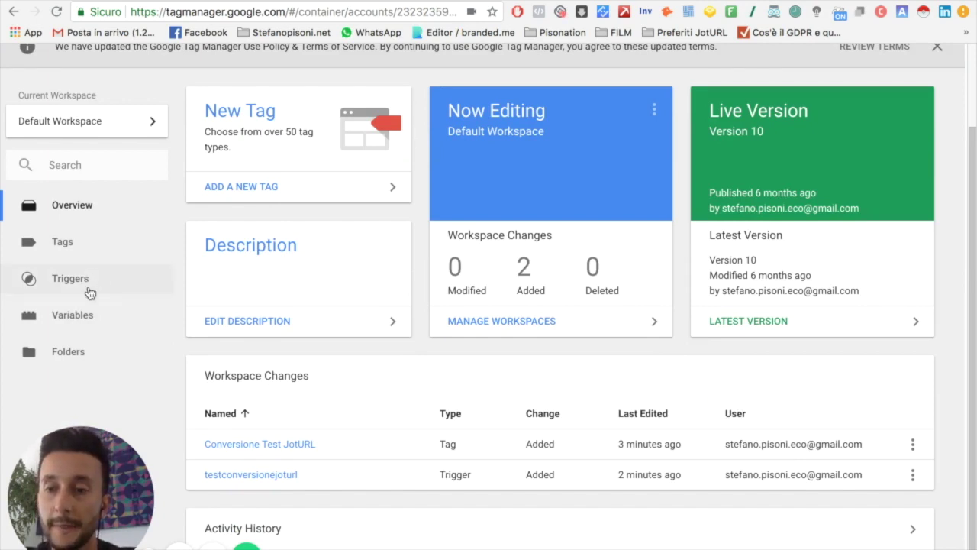
{"action": "left_click", "coordinate": [88, 316]}
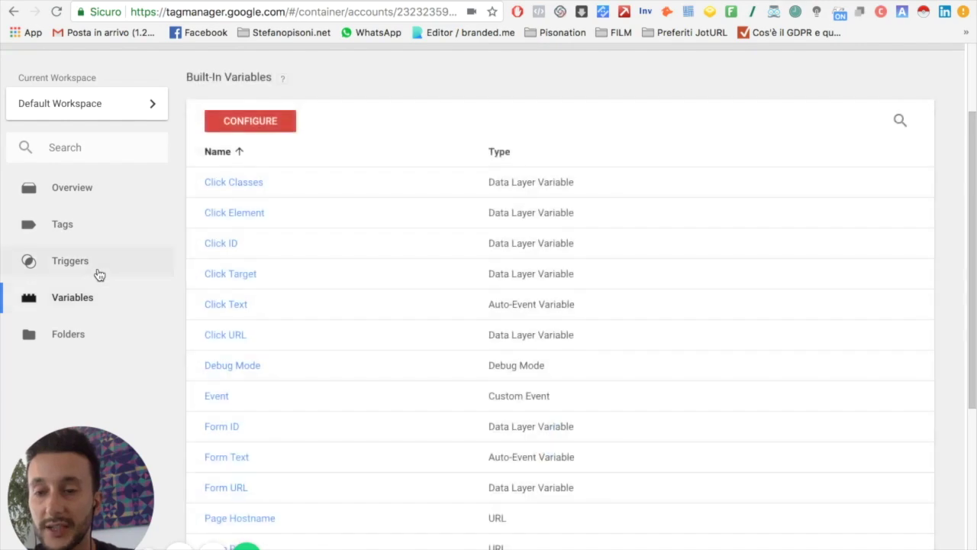
{"action": "left_click", "coordinate": [99, 273]}
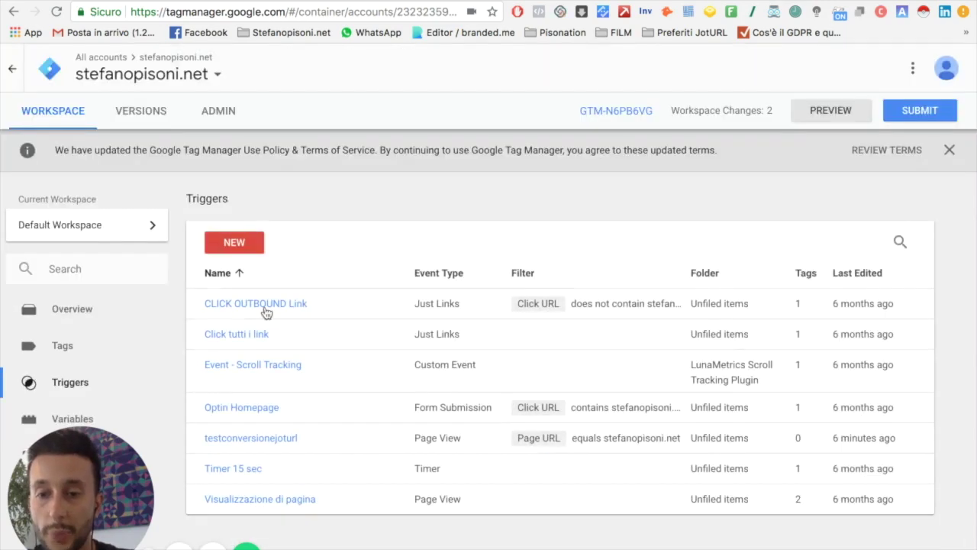
{"action": "left_click", "coordinate": [252, 253]}
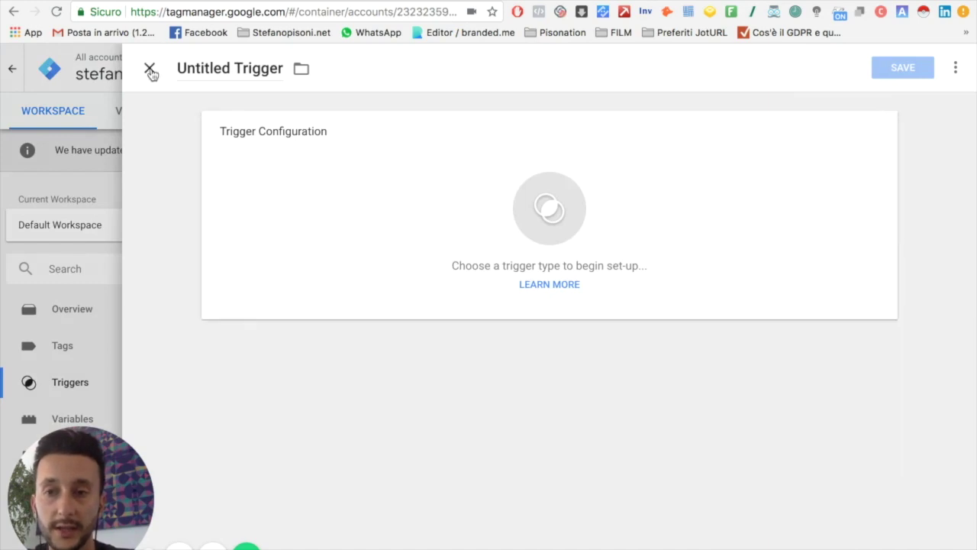
{"action": "left_click", "coordinate": [150, 69]}
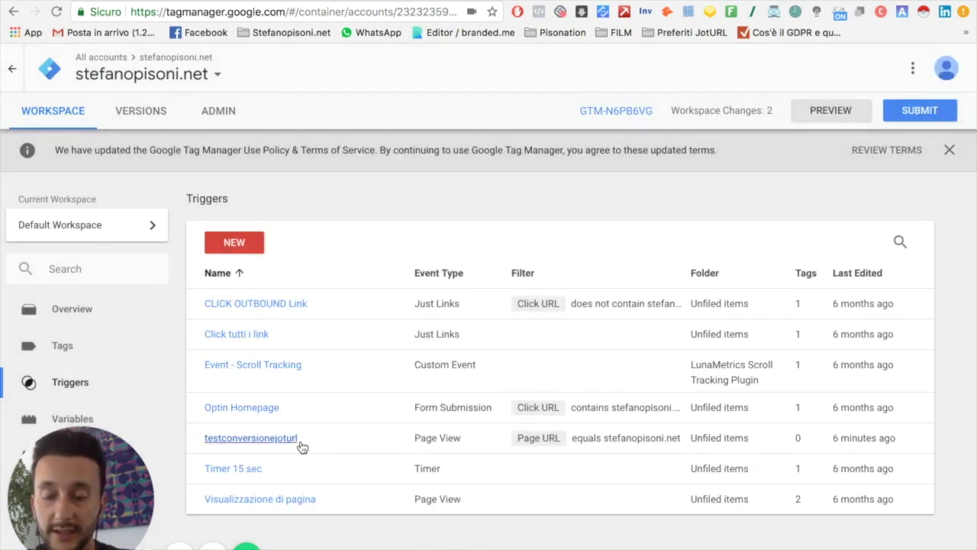
Examine the testconversionejoturl trigger's type, firing condition and available condition variables.
{"action": "left_click", "coordinate": [298, 442]}
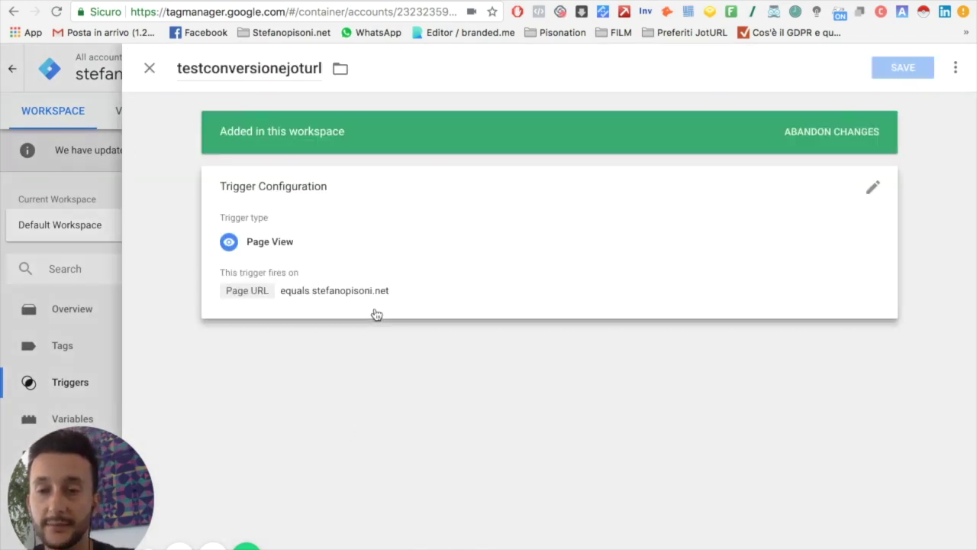
{"action": "left_click", "coordinate": [390, 237]}
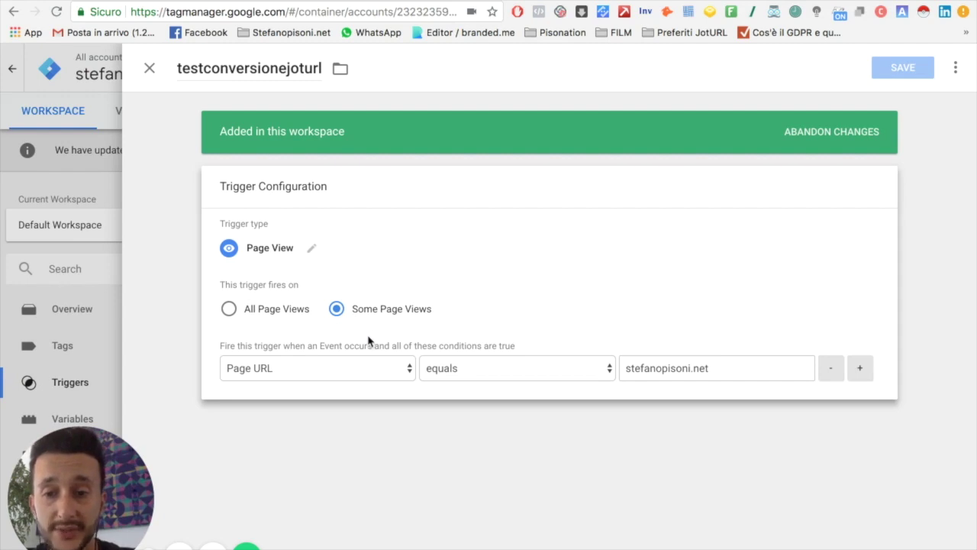
{"action": "left_click", "coordinate": [293, 370]}
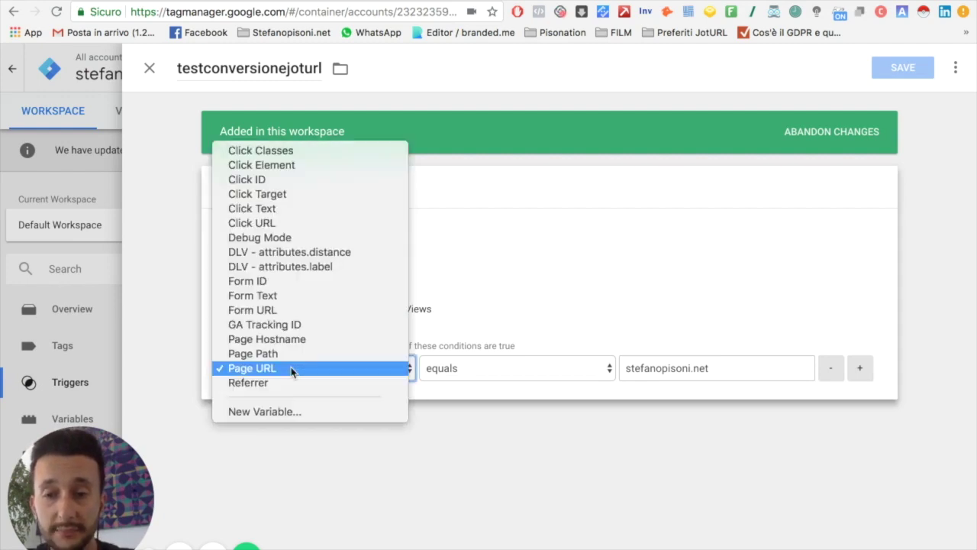
{"action": "left_click", "coordinate": [293, 369]}
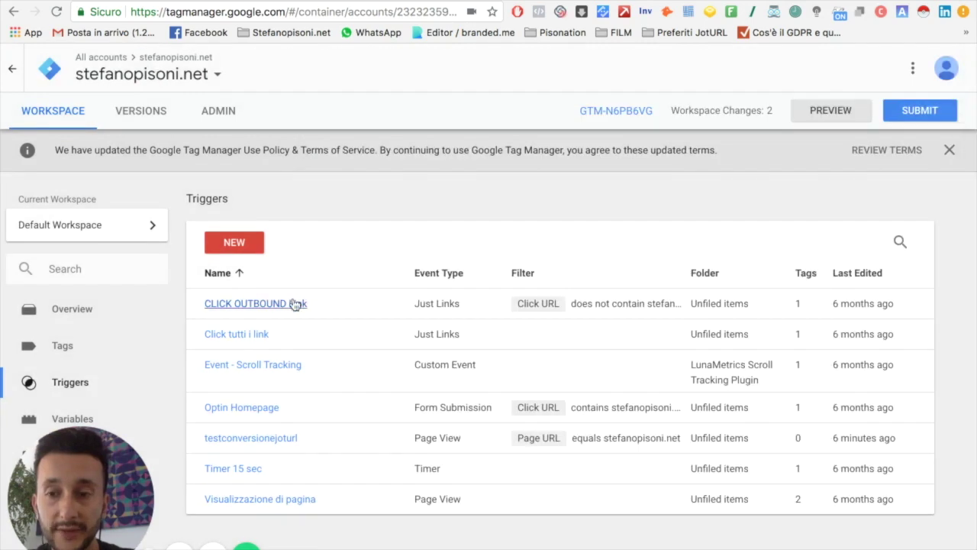
Create a new Custom HTML tag and paste the copied JotURL conversion snippet into its HTML code.
{"action": "left_click", "coordinate": [88, 346]}
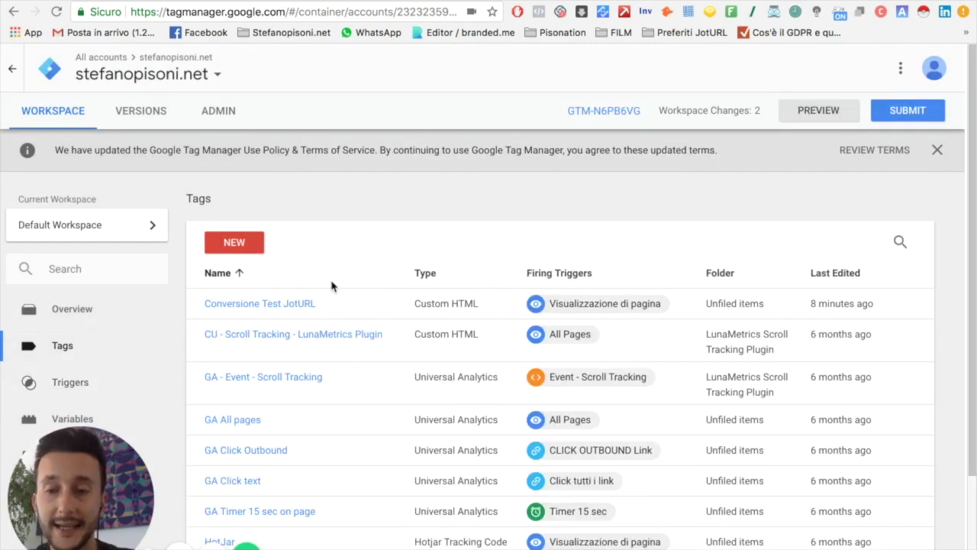
{"action": "left_click", "coordinate": [243, 249]}
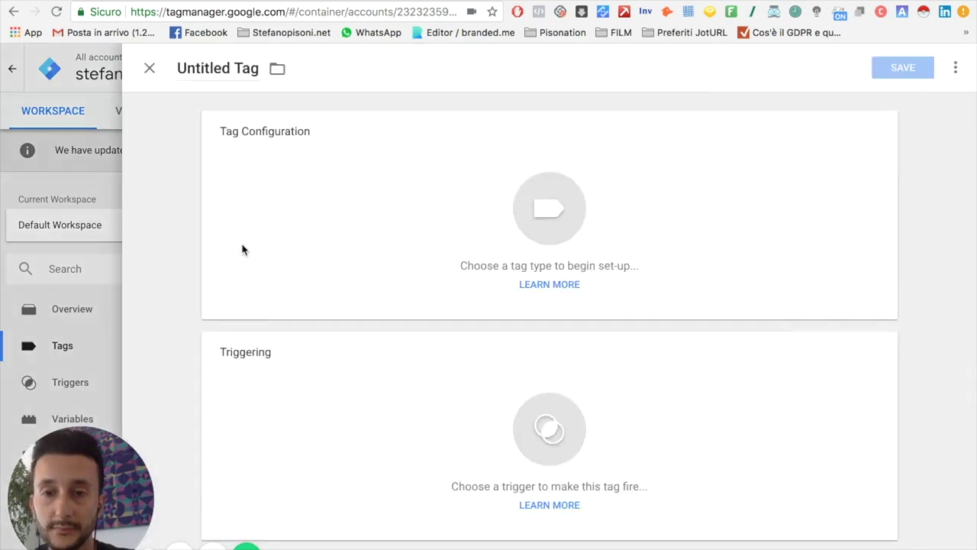
{"action": "left_click", "coordinate": [559, 211]}
{"action": "scroll", "coordinate": [633, 279], "scroll_direction": "down", "scroll_amount": 3}
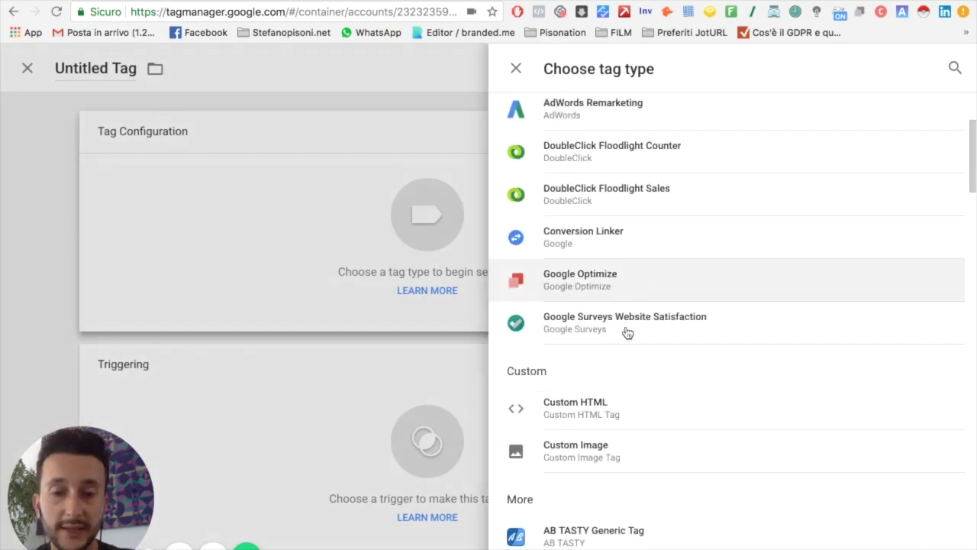
{"action": "left_click", "coordinate": [622, 418]}
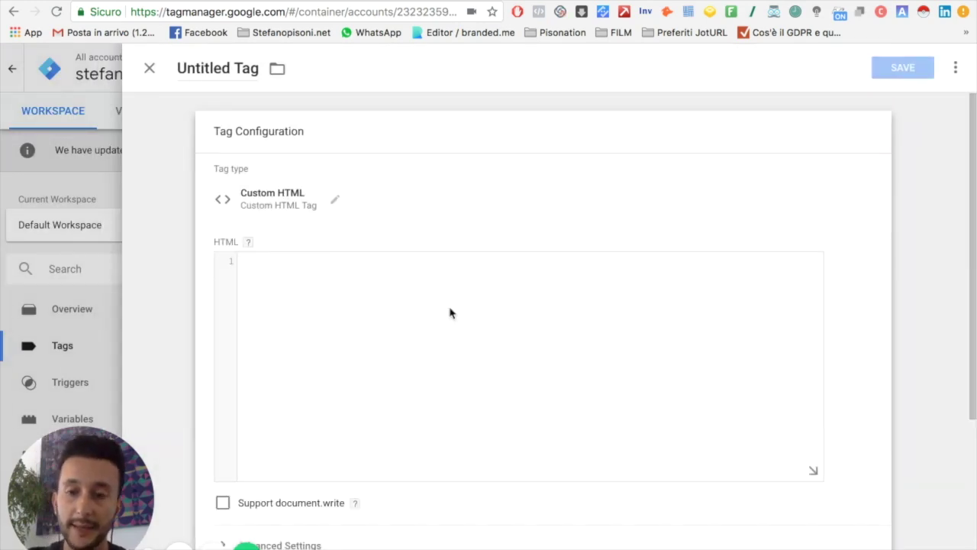
{"action": "left_click", "coordinate": [450, 312]}
{"action": "key", "text": "ctrl+v"}
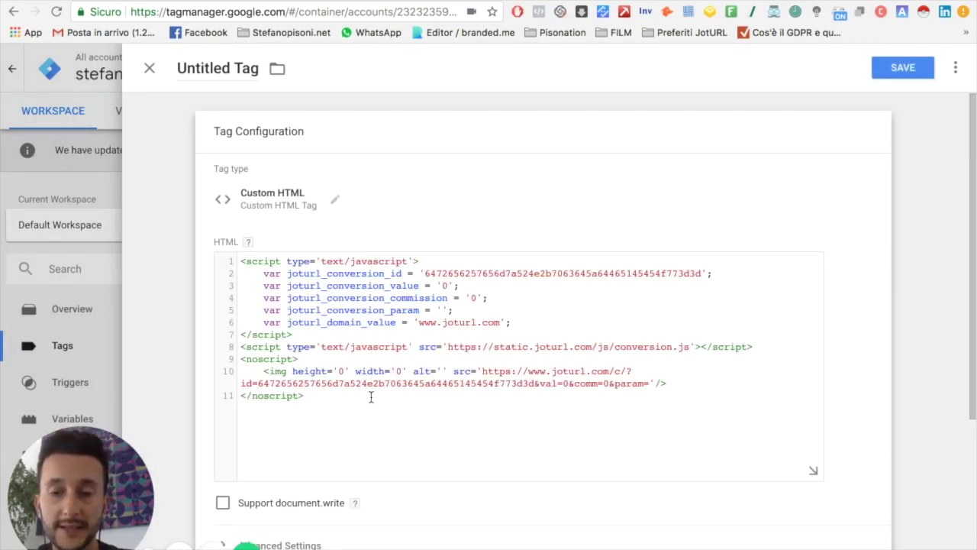
Assign testconversionejoturl as the firing trigger of the new tag.
{"action": "scroll", "coordinate": [371, 398], "scroll_direction": "down", "scroll_amount": 5}
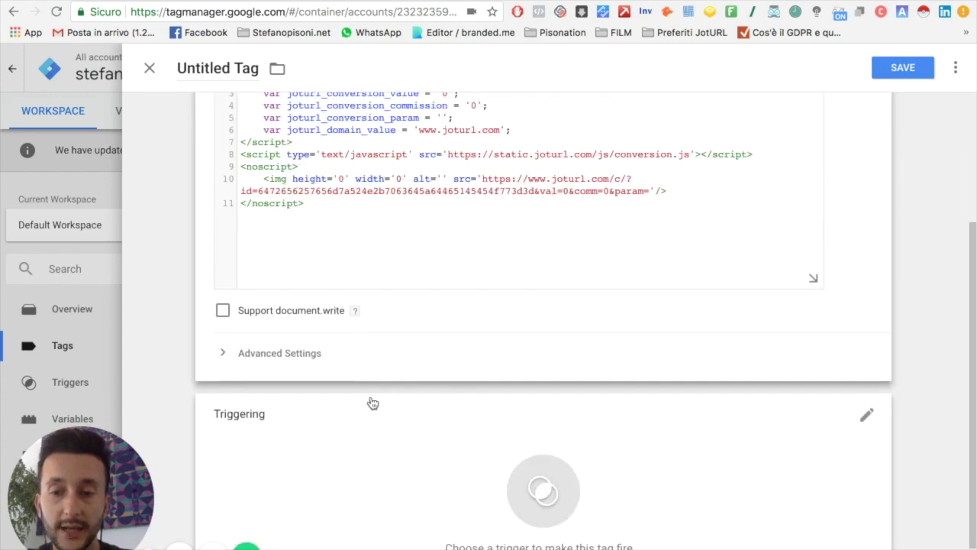
{"action": "left_click", "coordinate": [562, 485]}
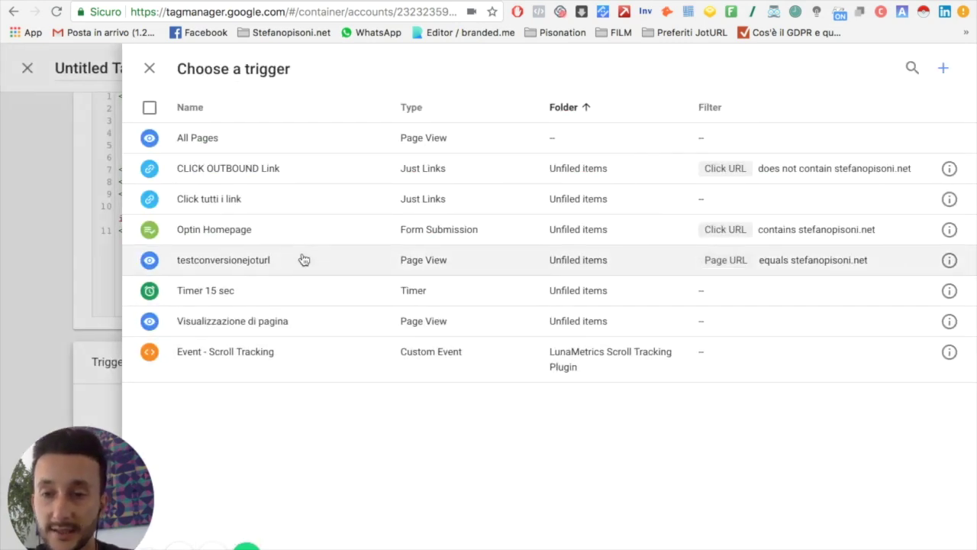
{"action": "left_click", "coordinate": [287, 258]}
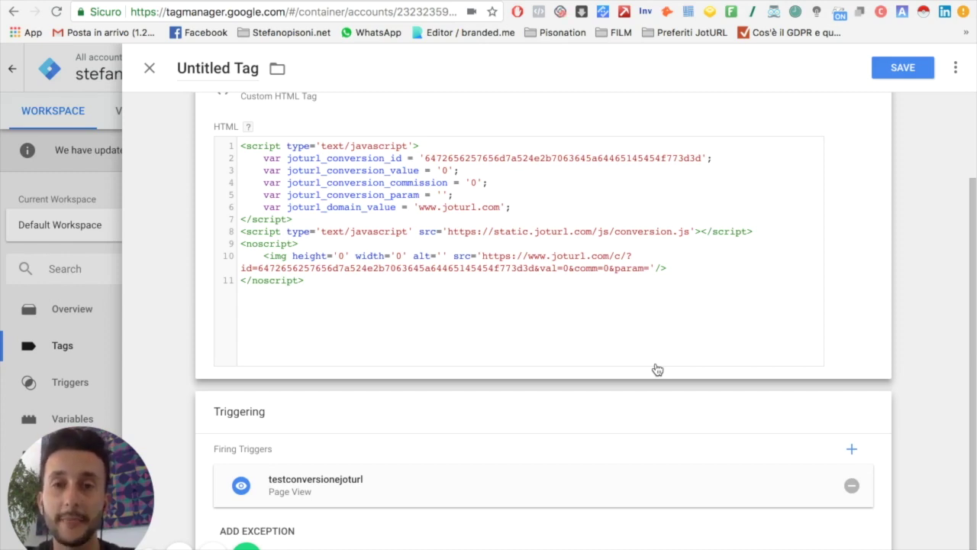
Save the new Custom HTML tag under the name Conversion Joturl.
{"action": "scroll", "coordinate": [703, 323], "scroll_direction": "up", "scroll_amount": 3}
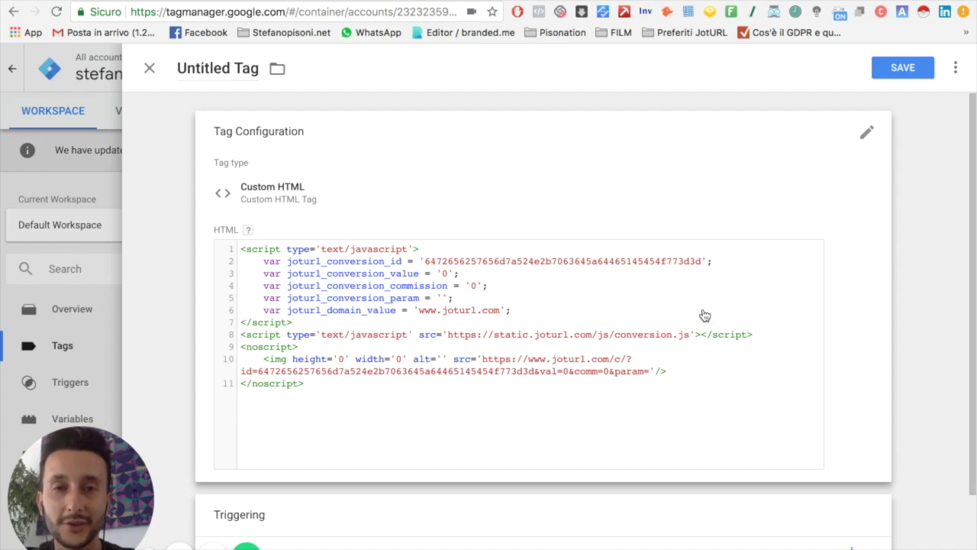
{"action": "left_click", "coordinate": [903, 69]}
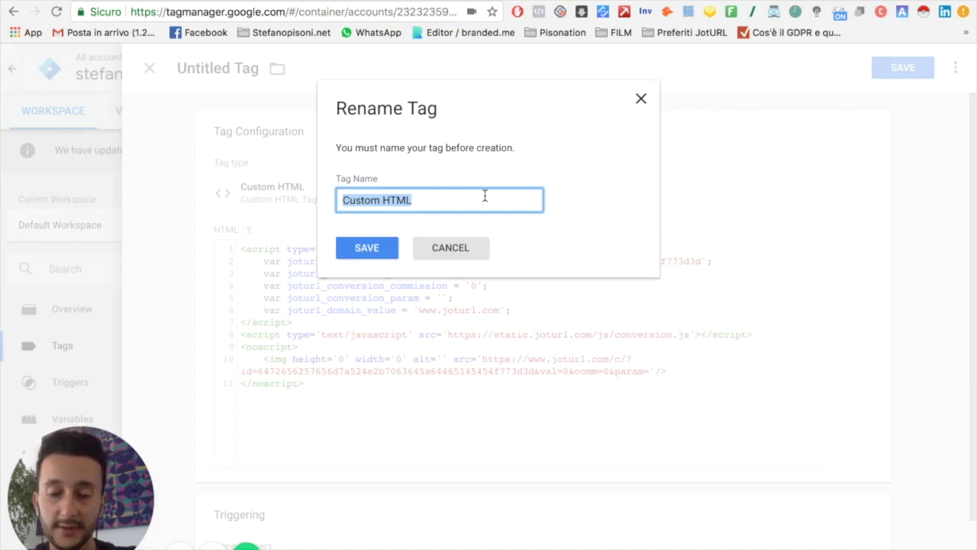
{"action": "type", "text": "Conversion "}
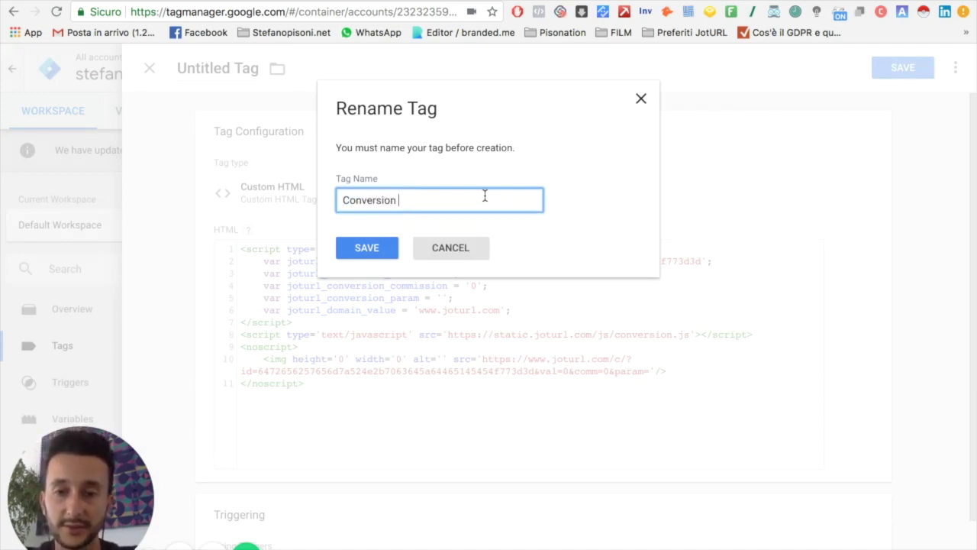
{"action": "type", "text": "Joturl"}
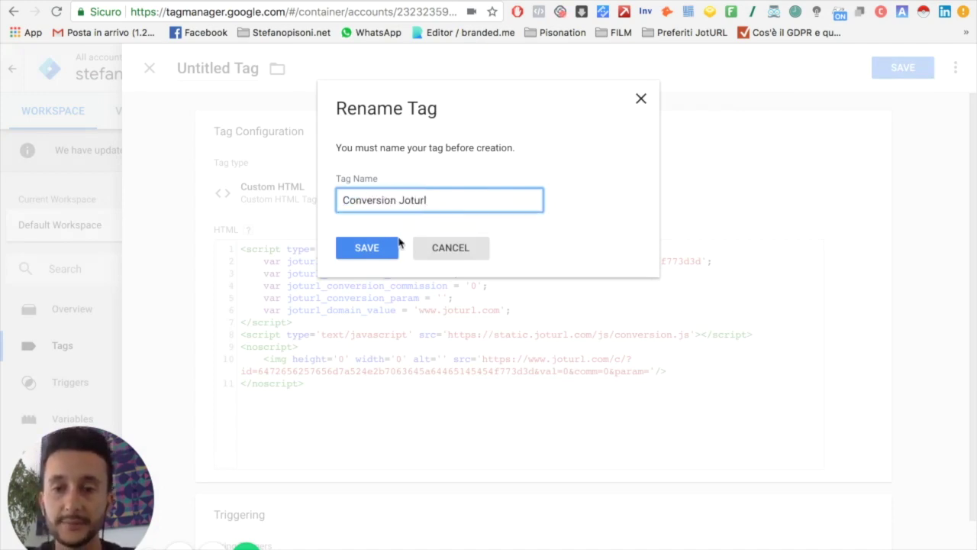
{"action": "left_click", "coordinate": [366, 249]}
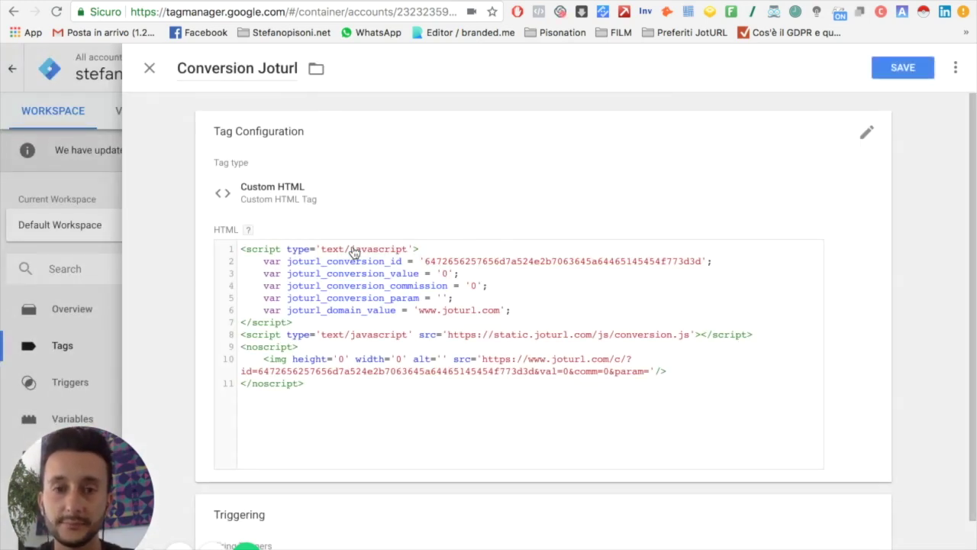
{"action": "left_click", "coordinate": [888, 76]}
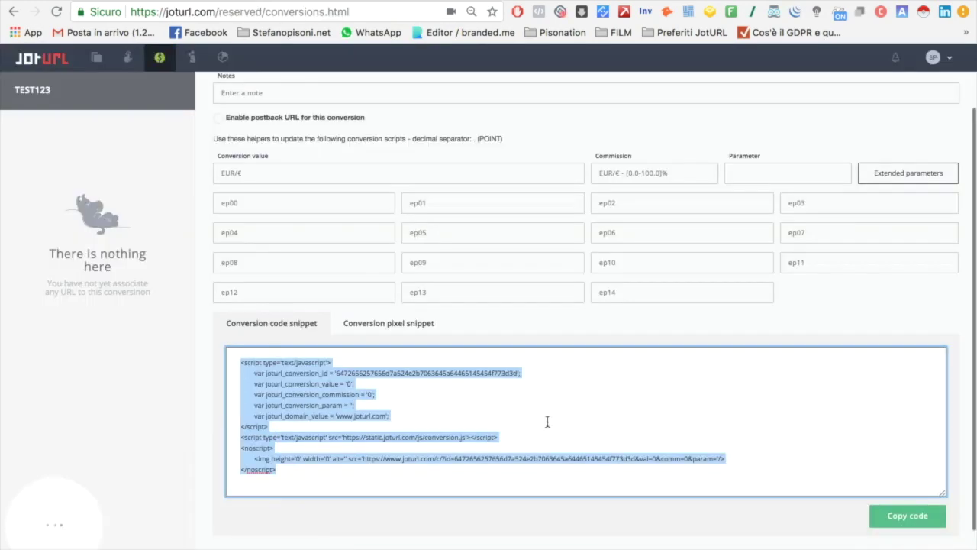
Switch to JotURL, review the test123 conversion code's settings and snippet, and finish editing it.
{"action": "scroll", "coordinate": [774, 434], "scroll_direction": "up", "scroll_amount": 3}
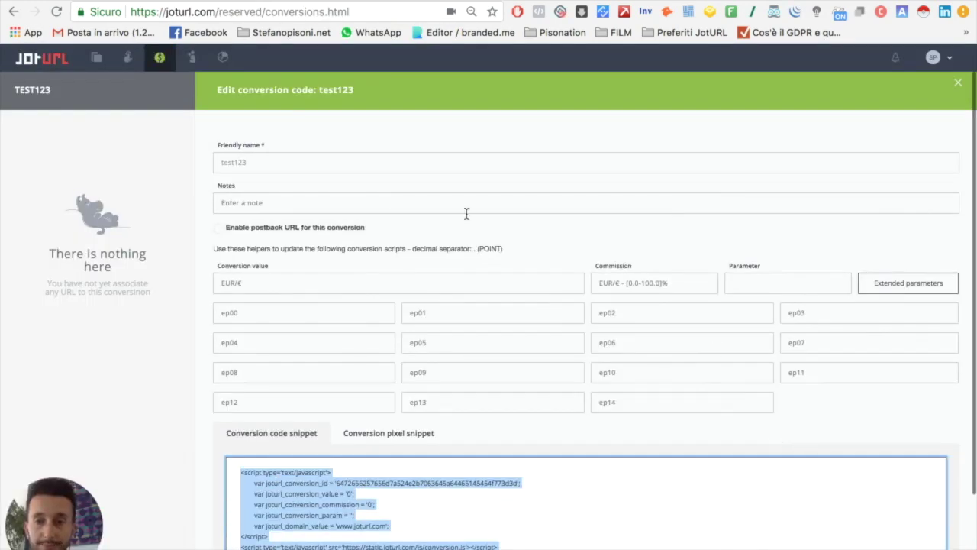
{"action": "scroll", "coordinate": [552, 222], "scroll_direction": "down", "scroll_amount": 2}
{"action": "scroll", "coordinate": [552, 222], "scroll_direction": "up", "scroll_amount": 2}
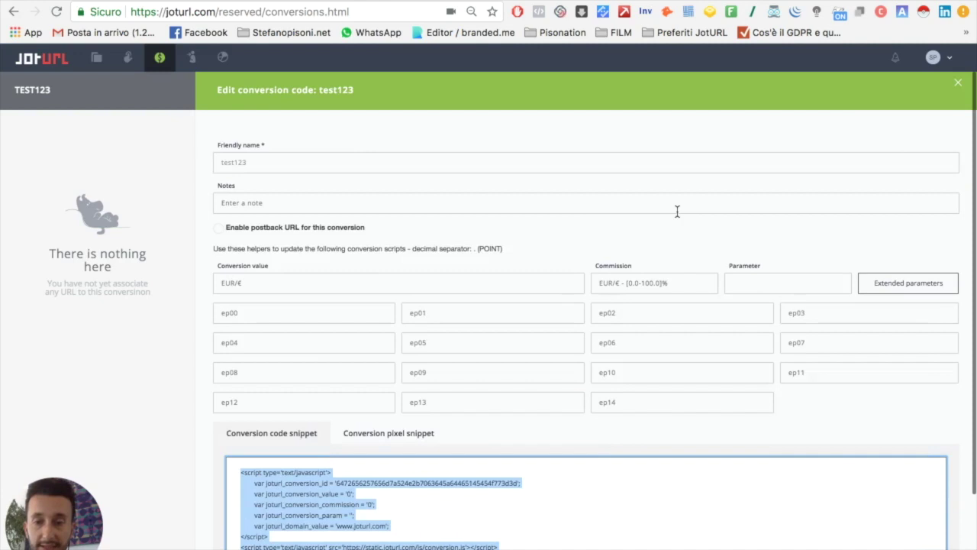
{"action": "scroll", "coordinate": [677, 212], "scroll_direction": "down", "scroll_amount": 4}
{"action": "scroll", "coordinate": [629, 351], "scroll_direction": "up", "scroll_amount": 3}
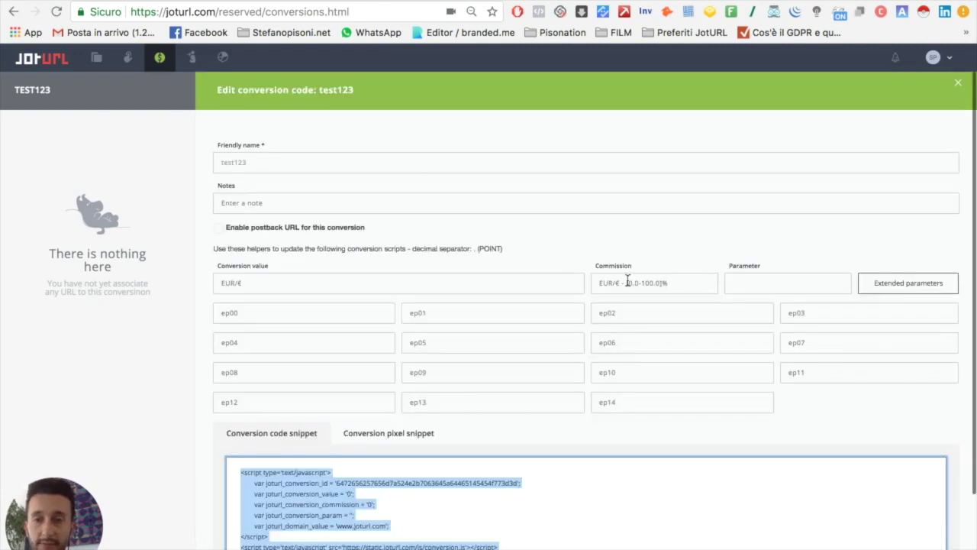
{"action": "scroll", "coordinate": [629, 280], "scroll_direction": "down", "scroll_amount": 4}
{"action": "left_click", "coordinate": [663, 501]}
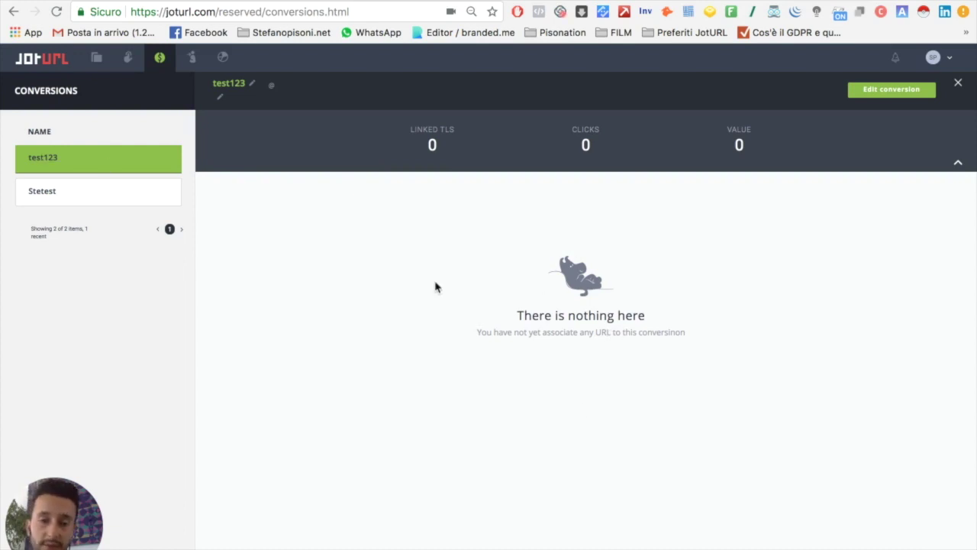
Bring up the conversion settings of the jo.my/facebook_1 tracking link in the TEST project.
{"action": "left_click", "coordinate": [98, 65]}
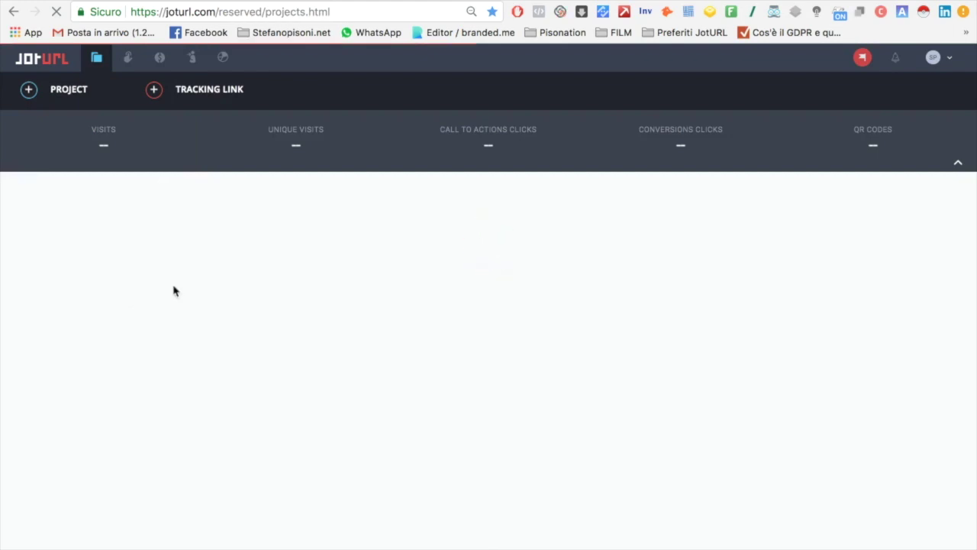
{"action": "left_click", "coordinate": [68, 302]}
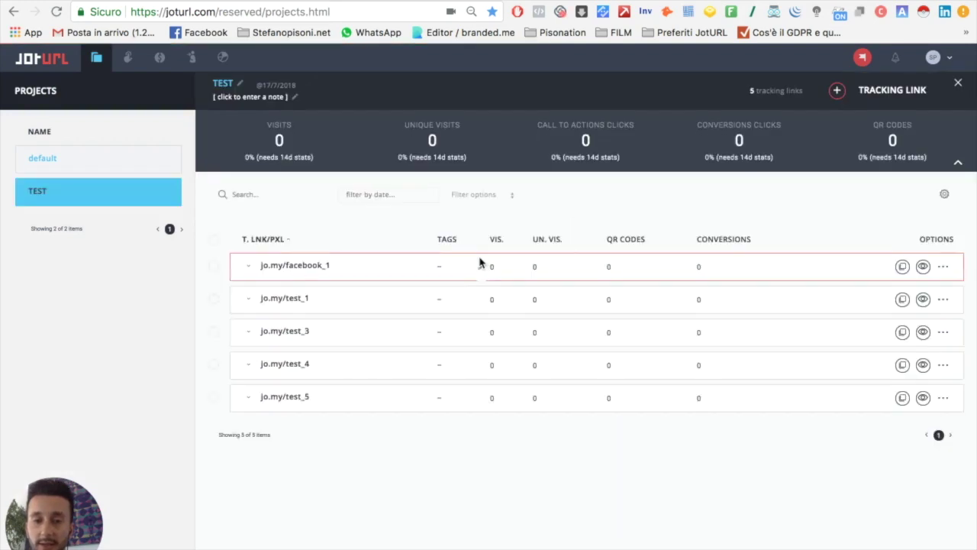
{"action": "left_click", "coordinate": [339, 267]}
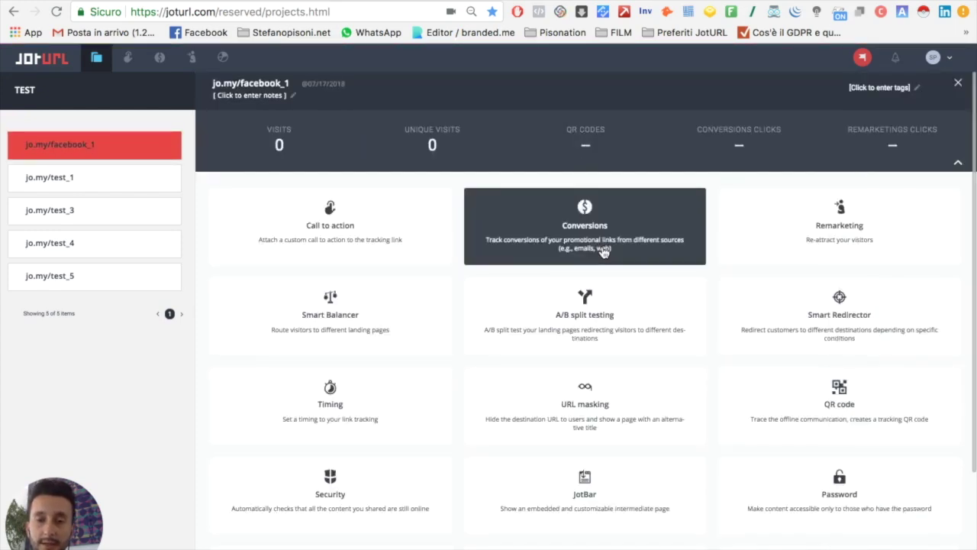
{"action": "left_click", "coordinate": [624, 232]}
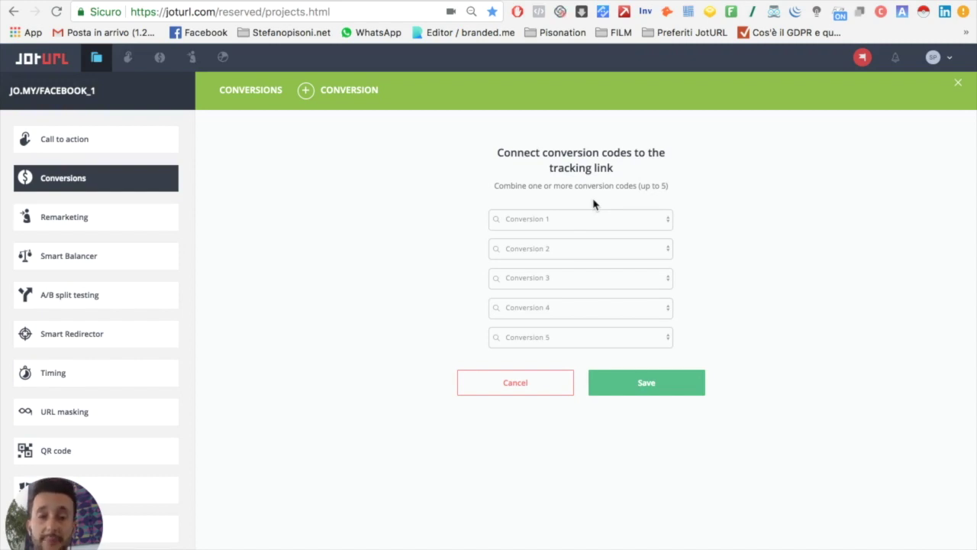
Connect test123 as the first conversion code of the tracking link and save the connection.
{"action": "left_click", "coordinate": [583, 220]}
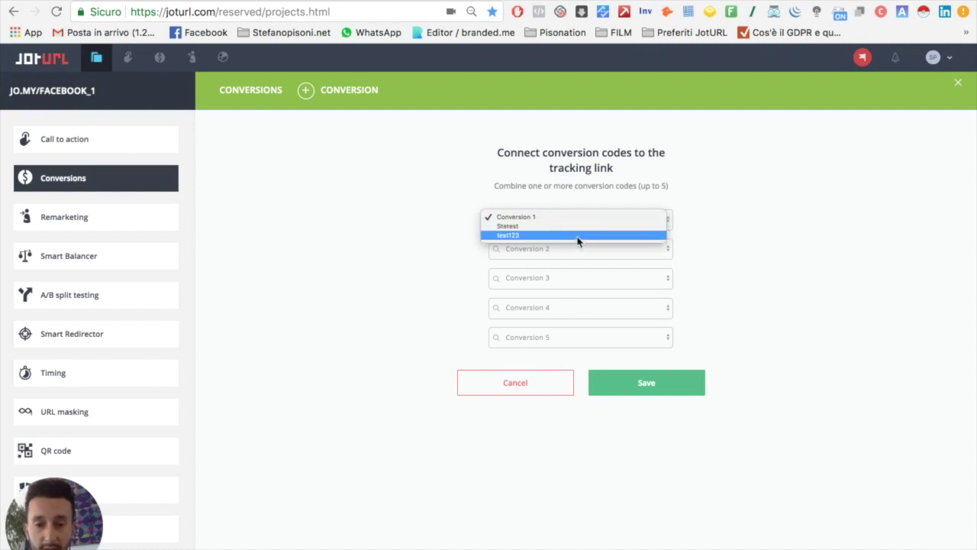
{"action": "left_click", "coordinate": [578, 235]}
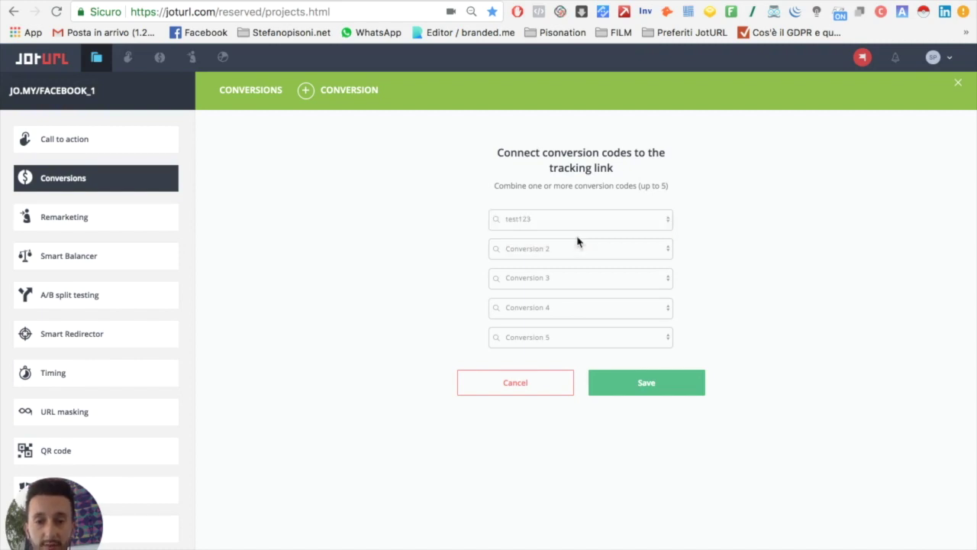
{"action": "left_click", "coordinate": [645, 382]}
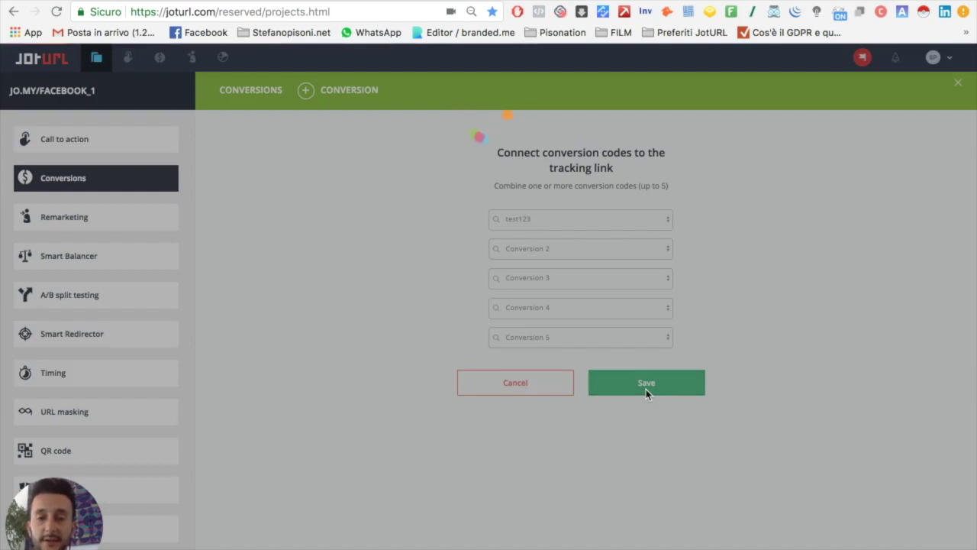